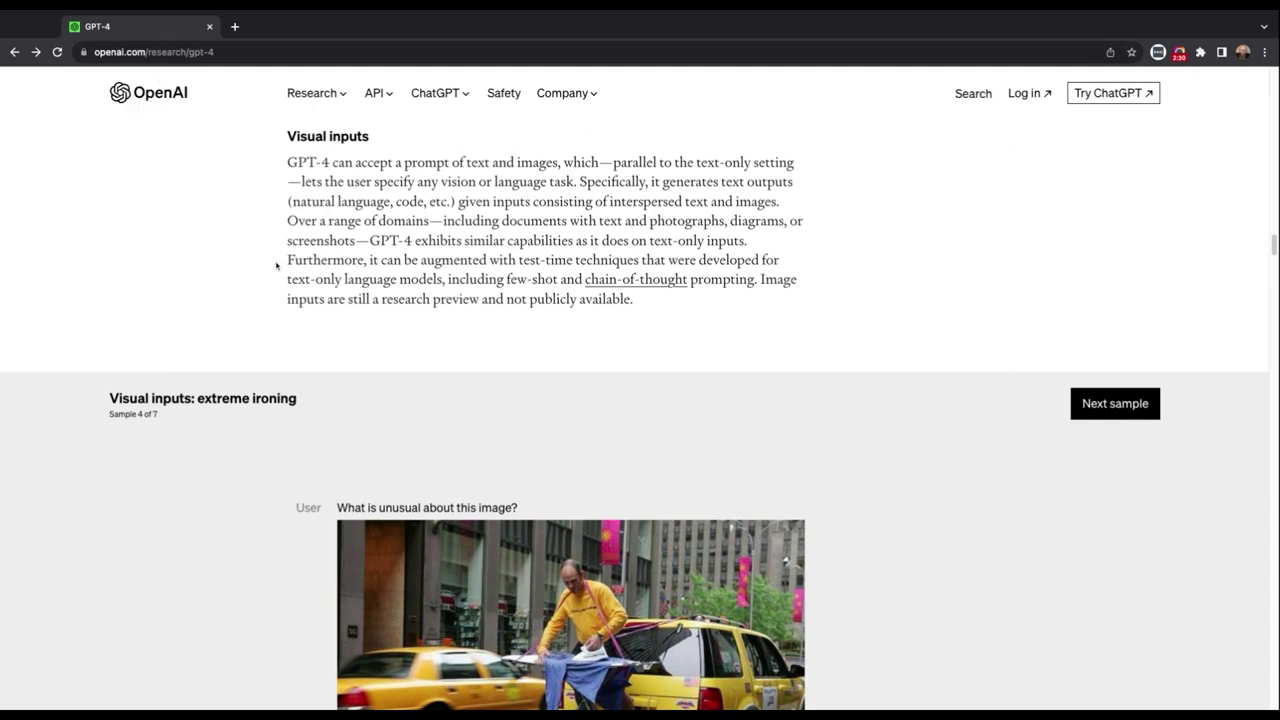
Step: Browse the GPT-4 visual input samples from extreme ironing through paper summaries and the chicken nugget map to moar layers
scroll(243, 366, "down", 3)
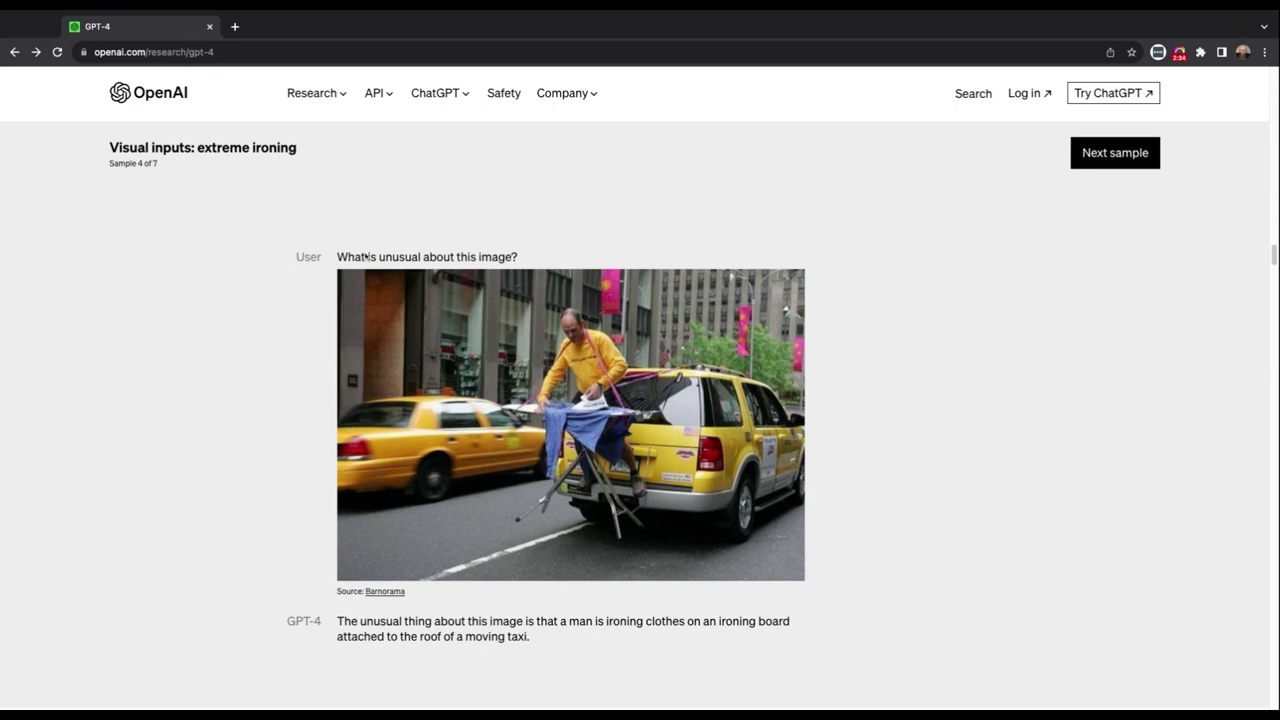
left_click_drag(338, 257, 510, 257)
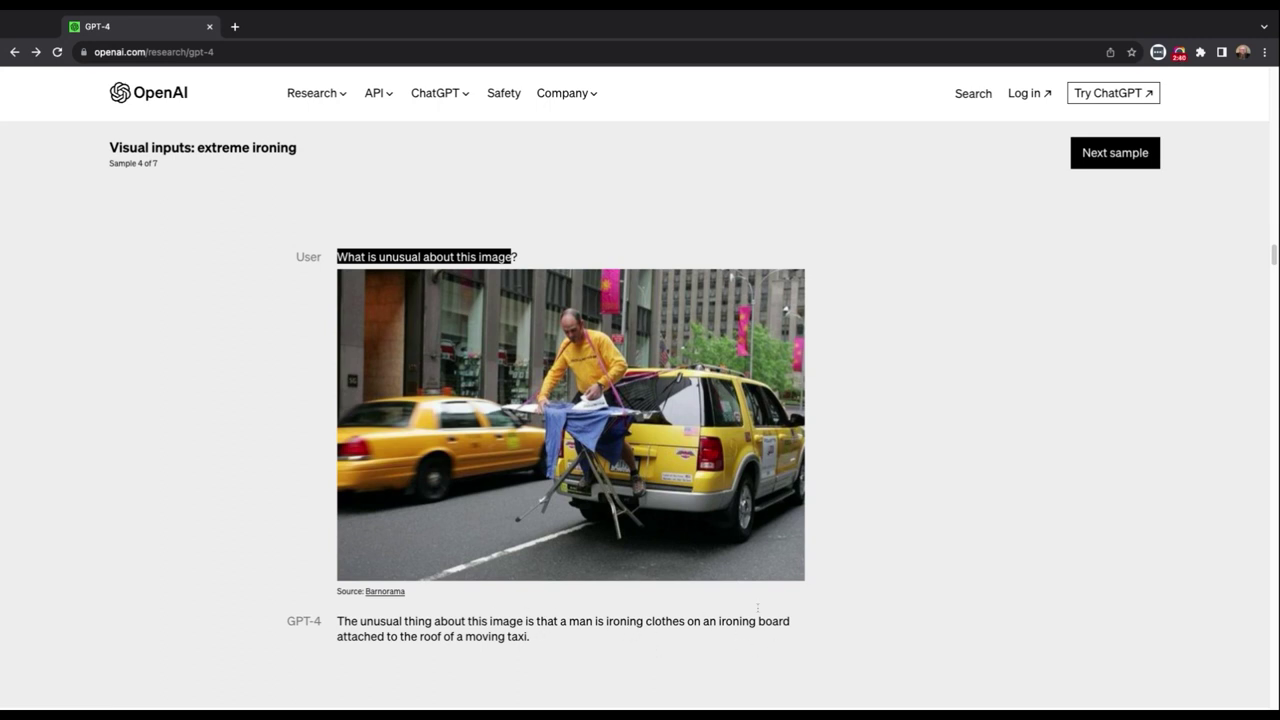
left_click(1134, 157)
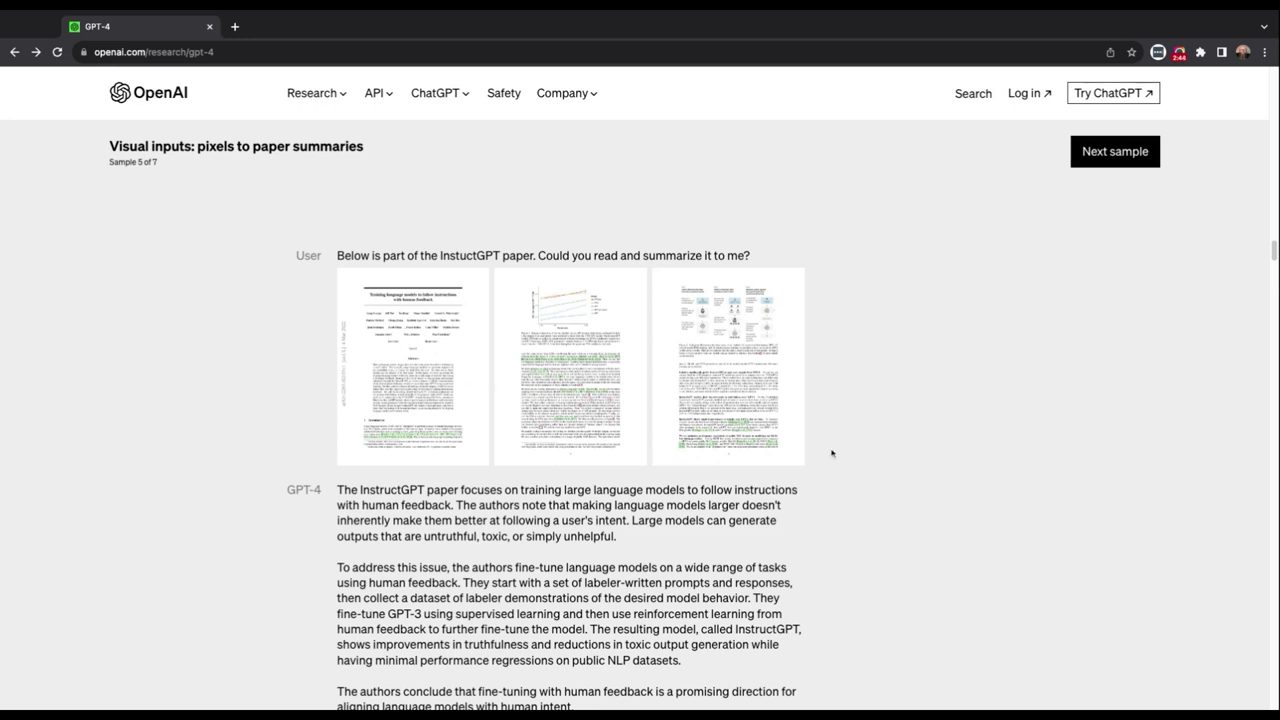
scroll(633, 399, "down", 3)
scroll(653, 403, "up", 5)
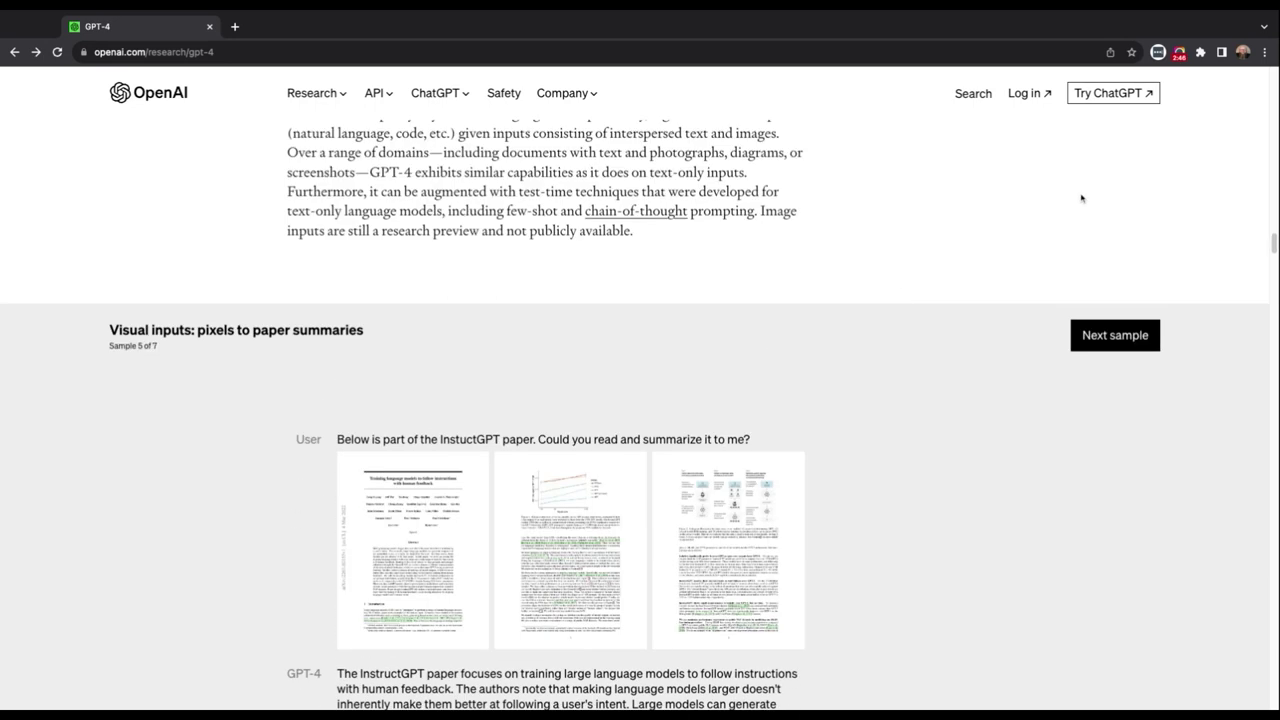
left_click(1130, 348)
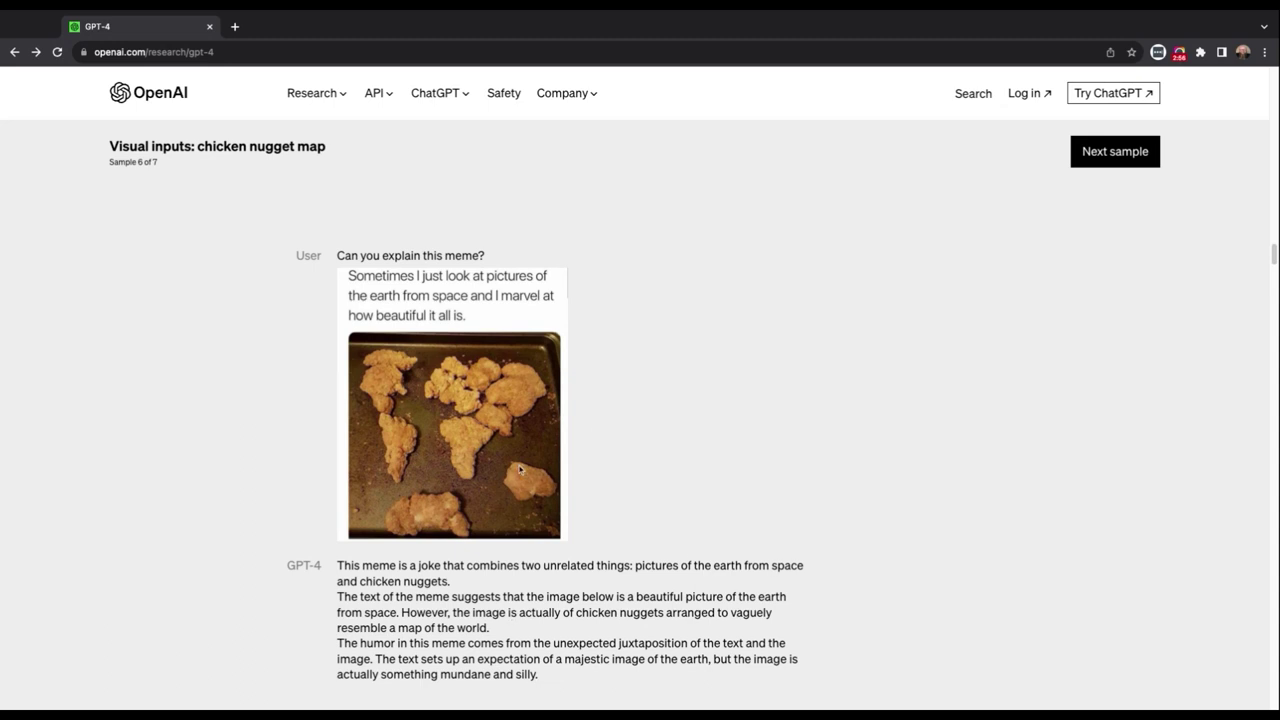
left_click(1118, 156)
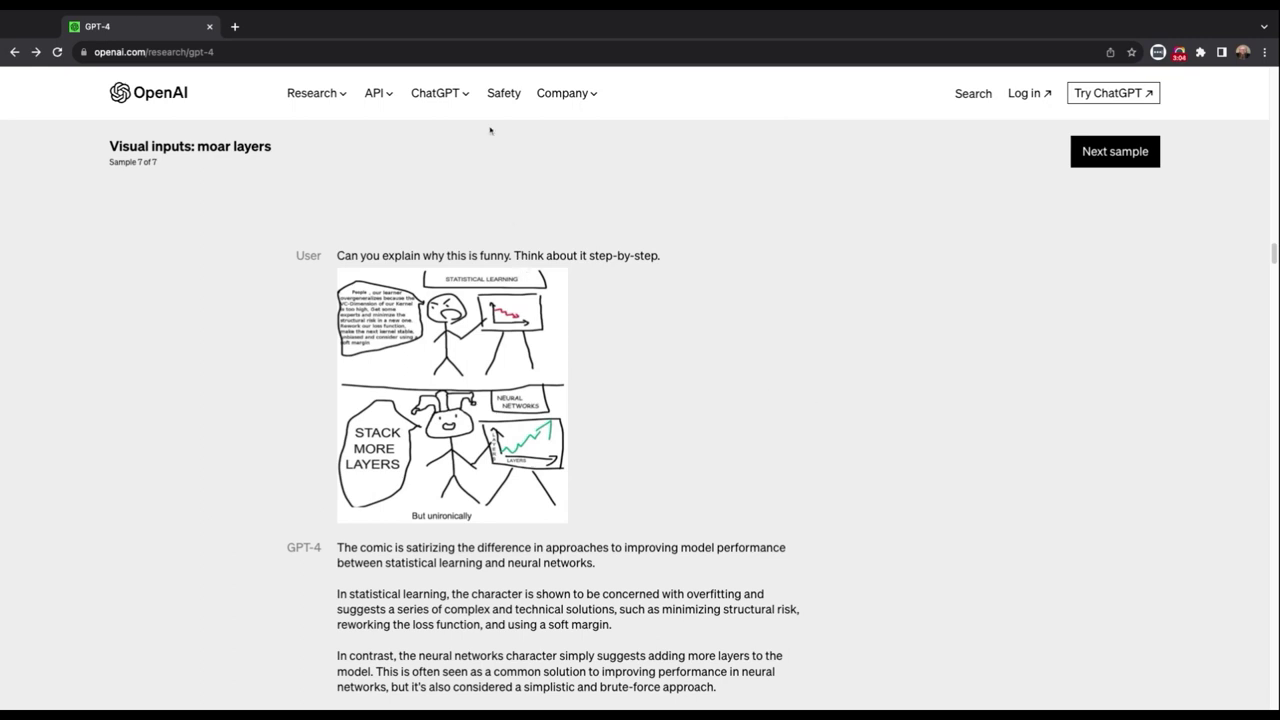
Step: Open ChatGPT at chat.openai.com in the current browser tab
left_click(281, 52)
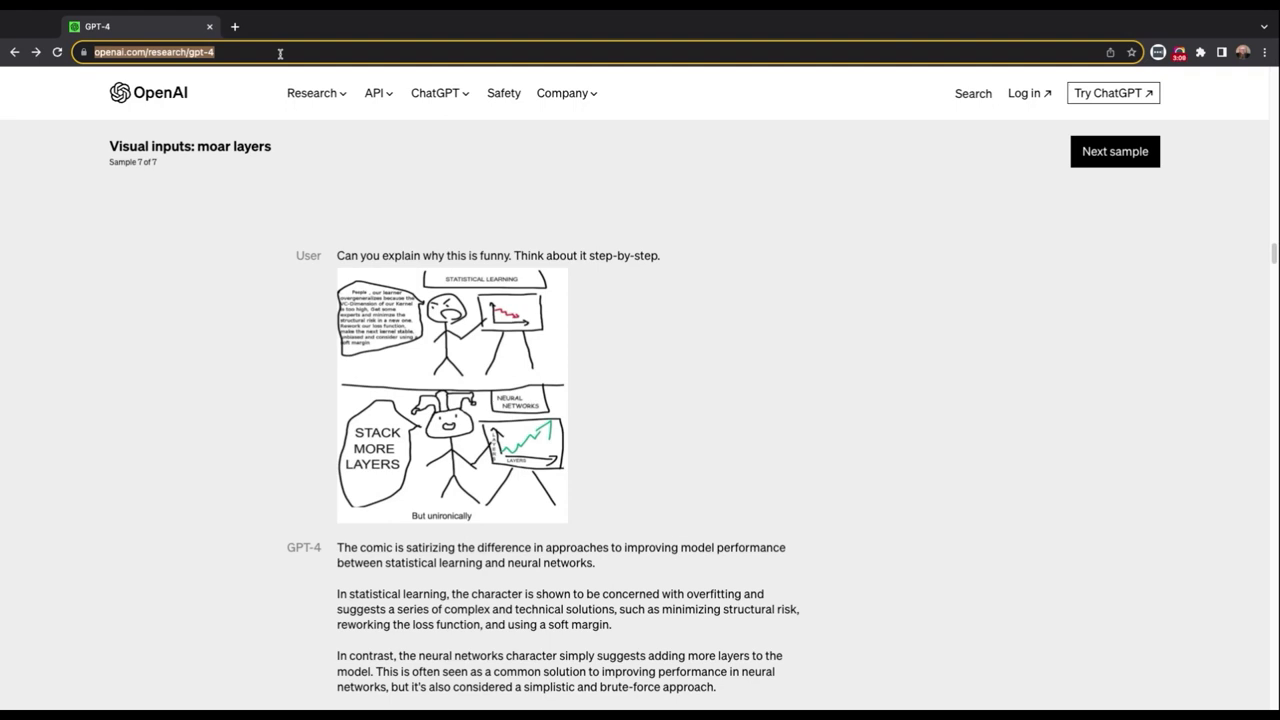
type("chat.openai.com")
key("Return")
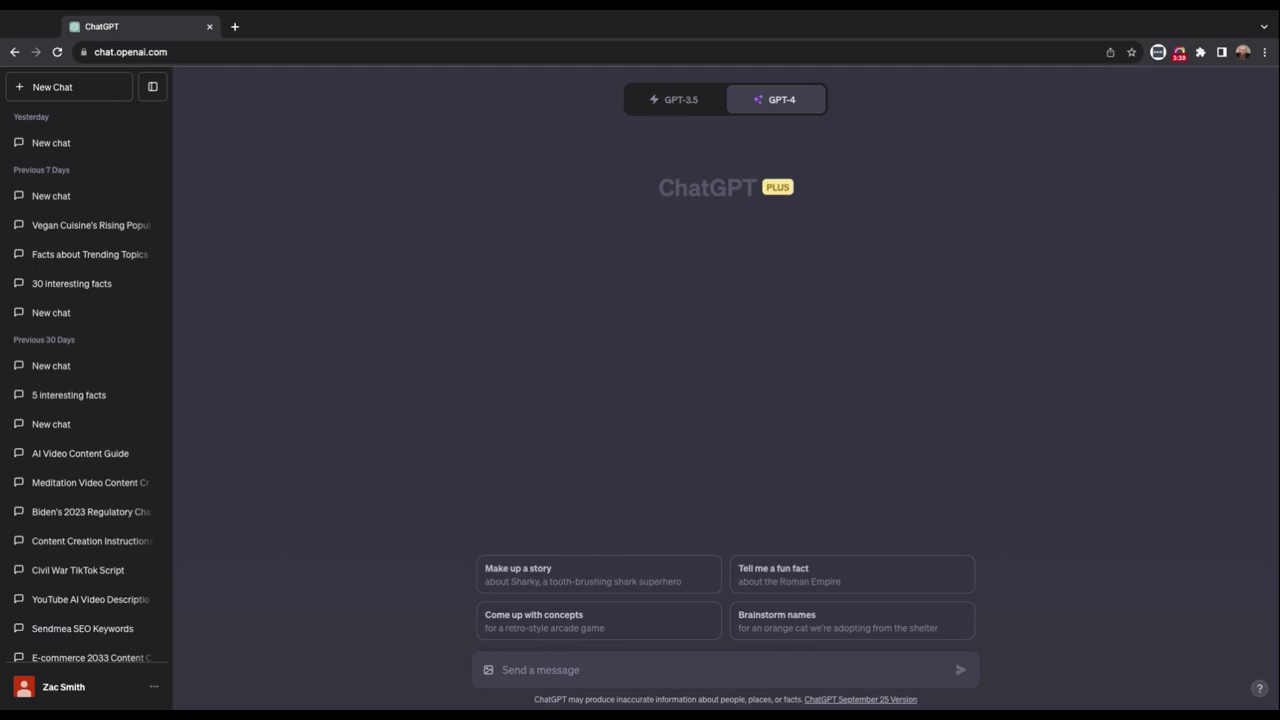
mouse_move(798, 99)
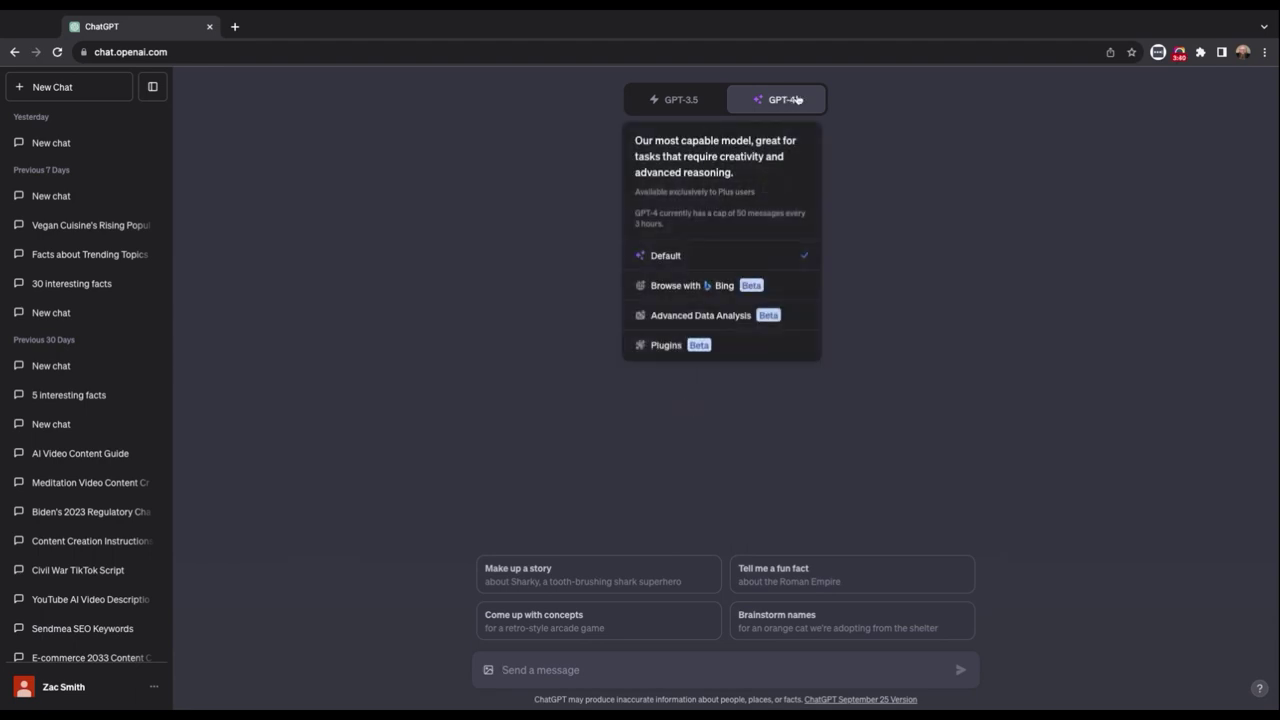
Step: Attach the white car image and send it with the prompt "Can you tell me about this image?"
left_click(489, 671)
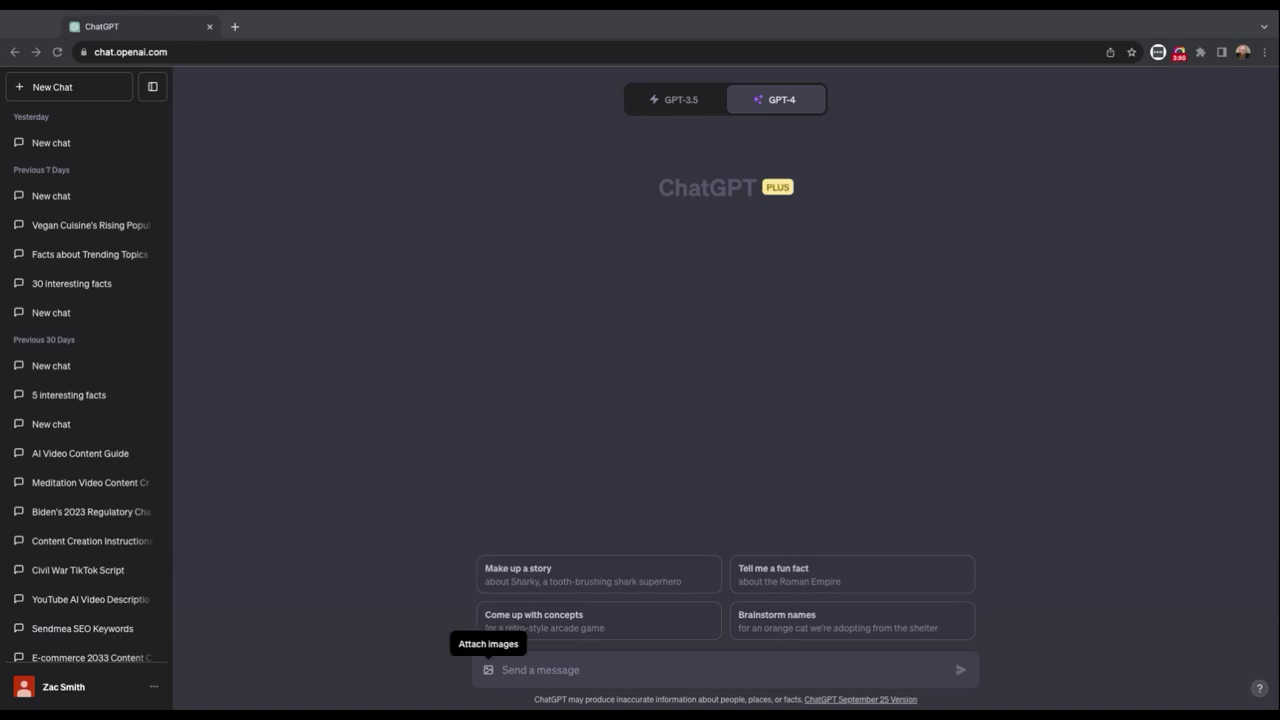
key("Return")
left_click(546, 673)
type("Can you")
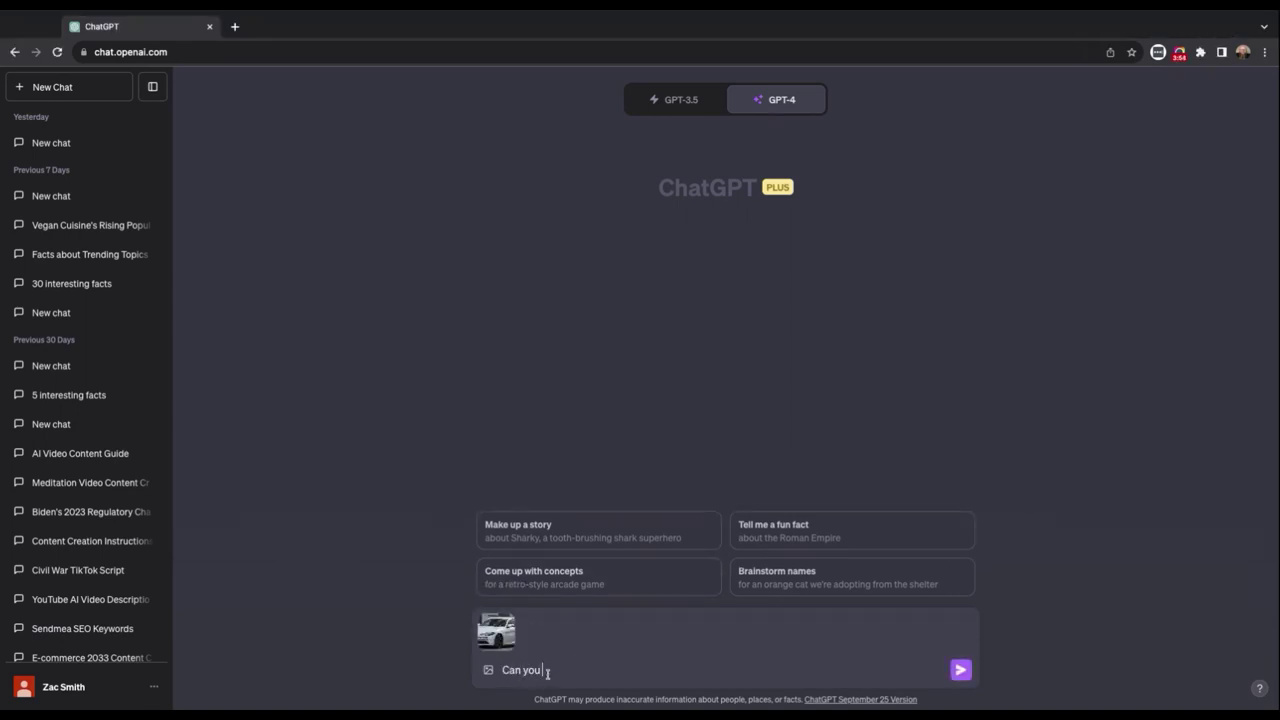
type(" tell me about this image?")
key("Return")
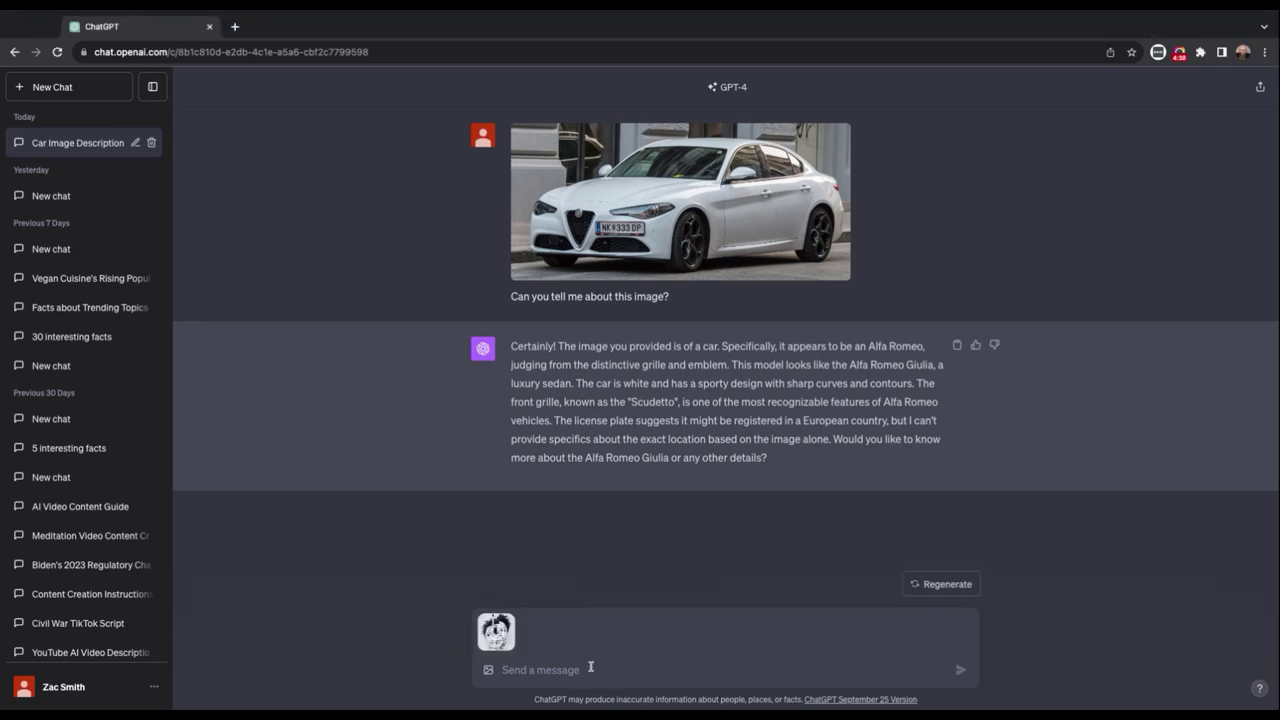
Step: Send the attached film poster image with the prompt "Can you explain this to me?" and review the reply against the poster
type("Can you")
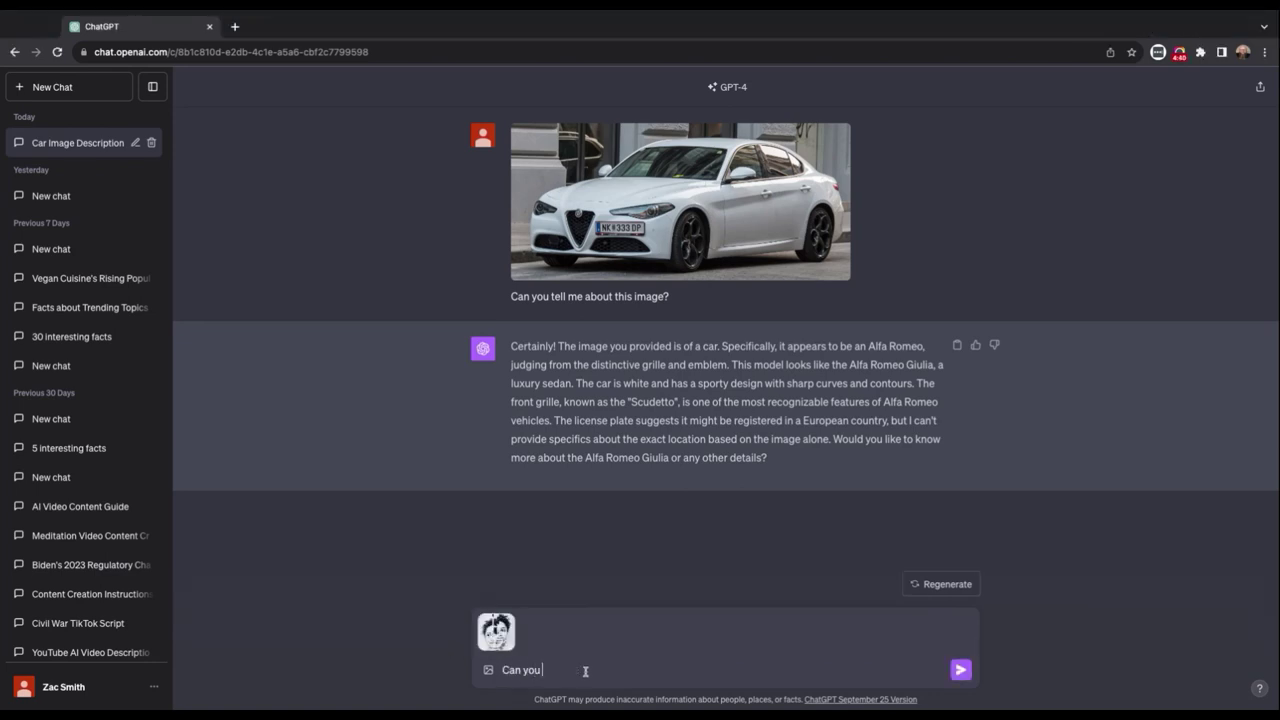
type(" explain this to me?")
key("Return")
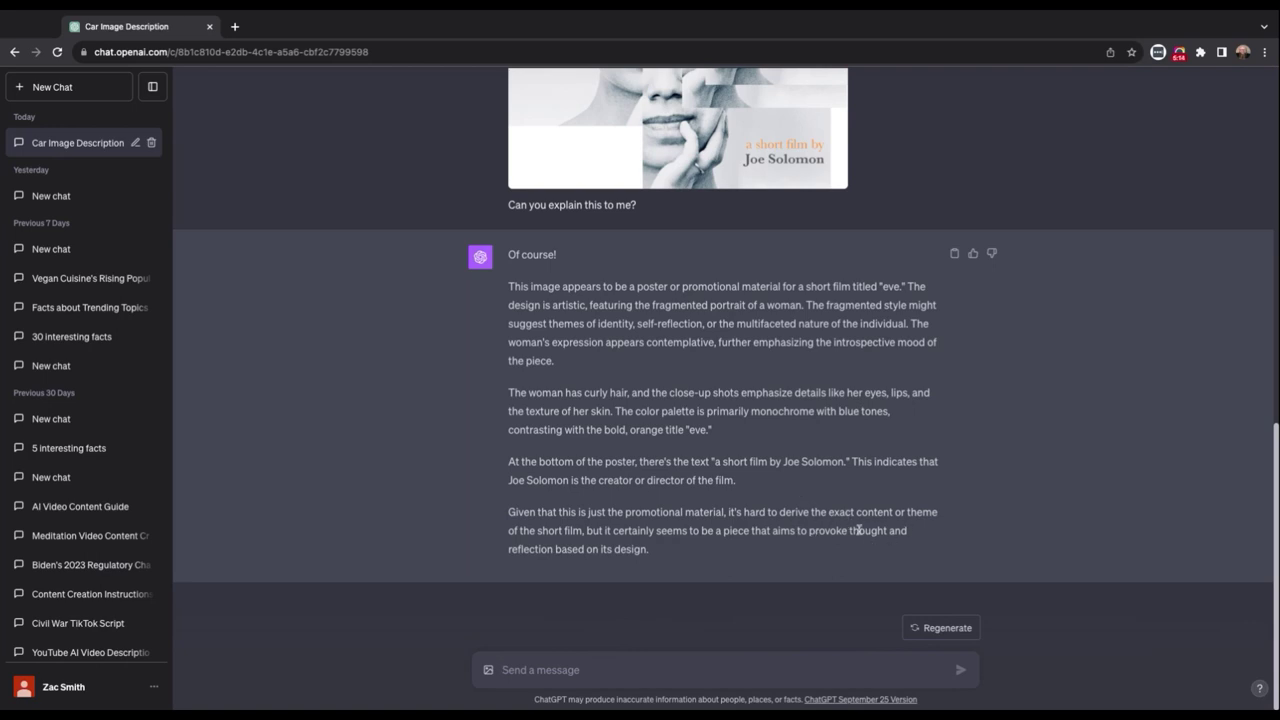
scroll(745, 485, "up", 6)
scroll(740, 471, "down", 5)
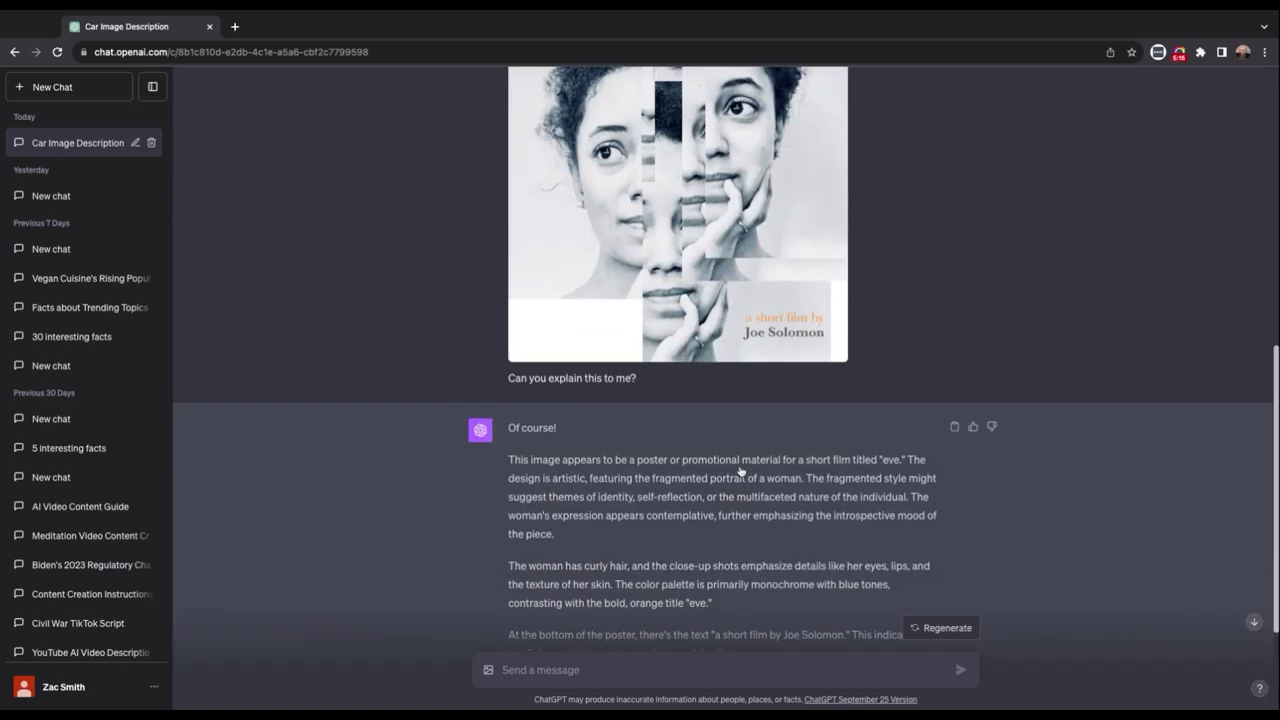
scroll(740, 471, "down", 1)
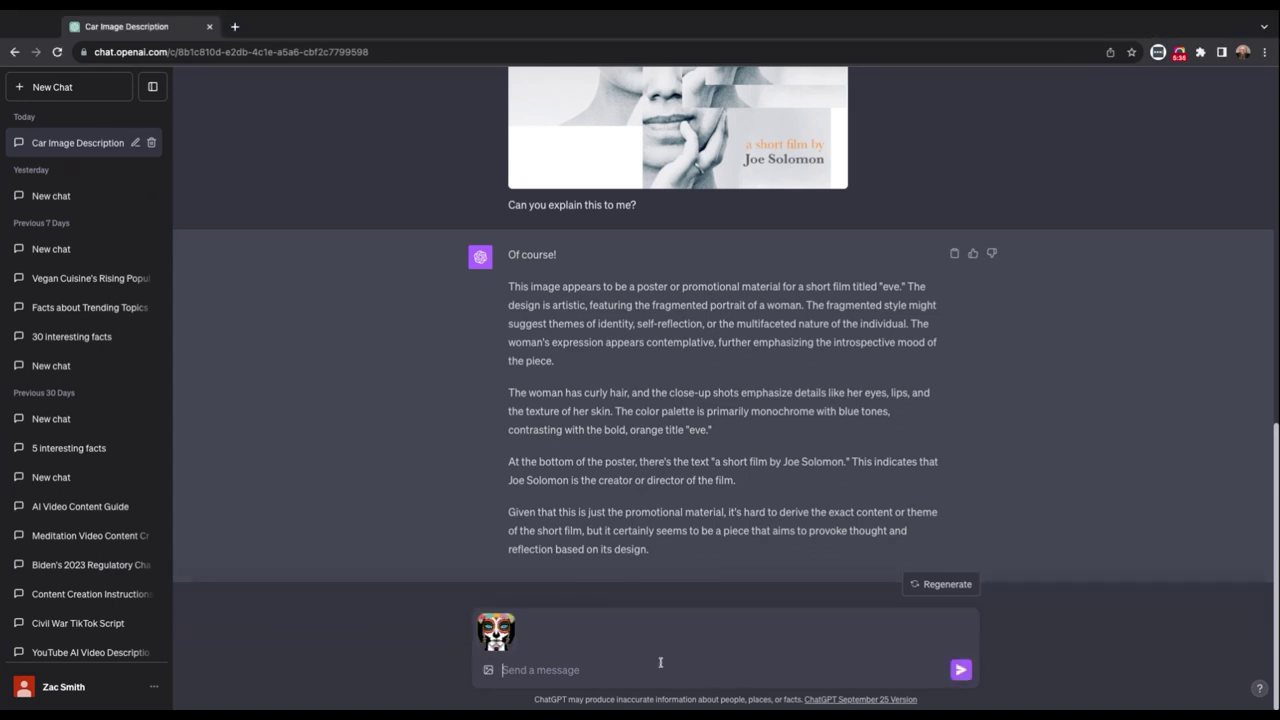
Step: Ask "Can you explain this to me?" about the attached sugar skull face image and read the reply alongside the picture
type("Can. yo")
key("BackSpace")
key("BackSpace")
key("BackSpace")
key("BackSpace")
type("you explia")
key("BackSpace")
key("BackSpace")
type("ain this to me?")
key("Return")
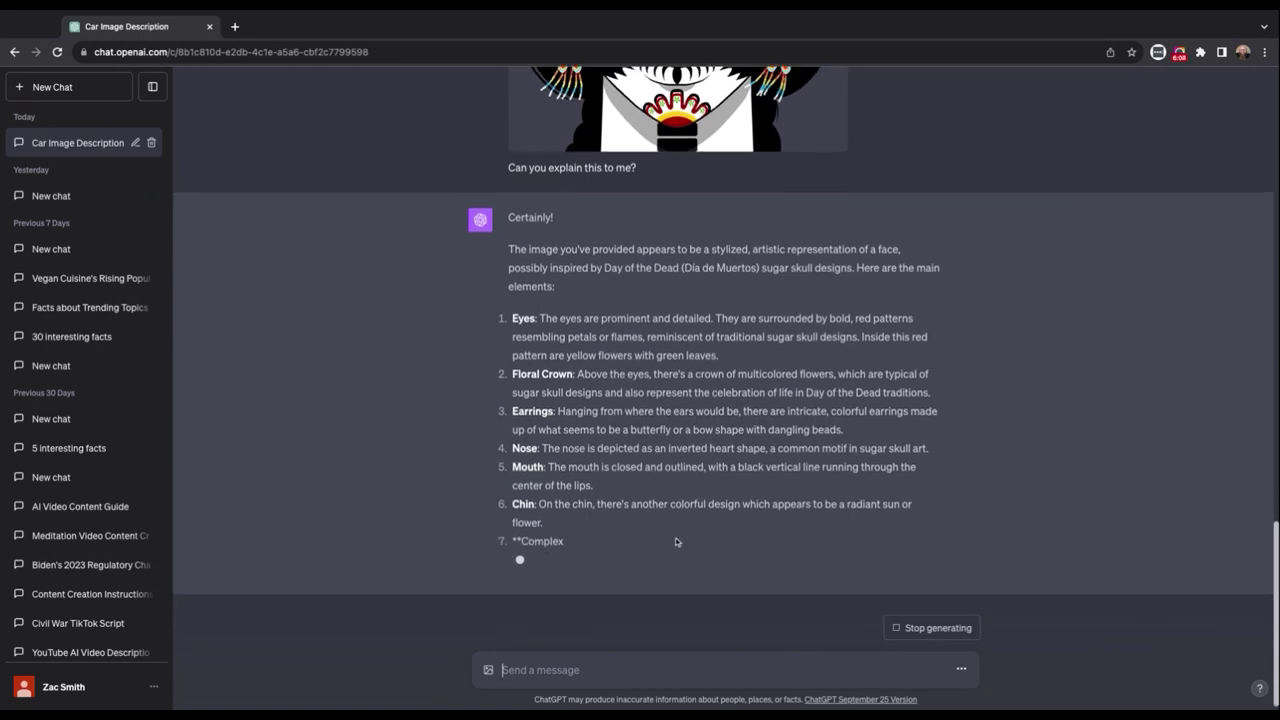
scroll(707, 405, "up", 4)
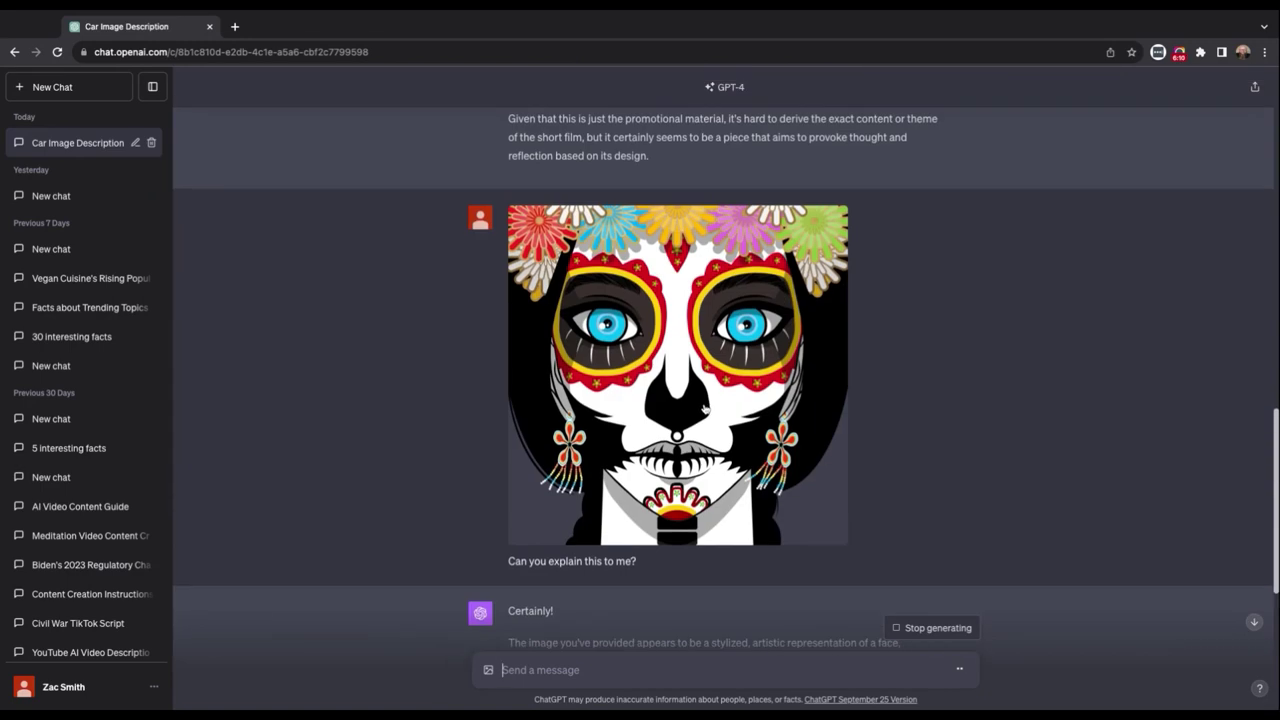
scroll(707, 405, "up", 1)
scroll(705, 403, "down", 3)
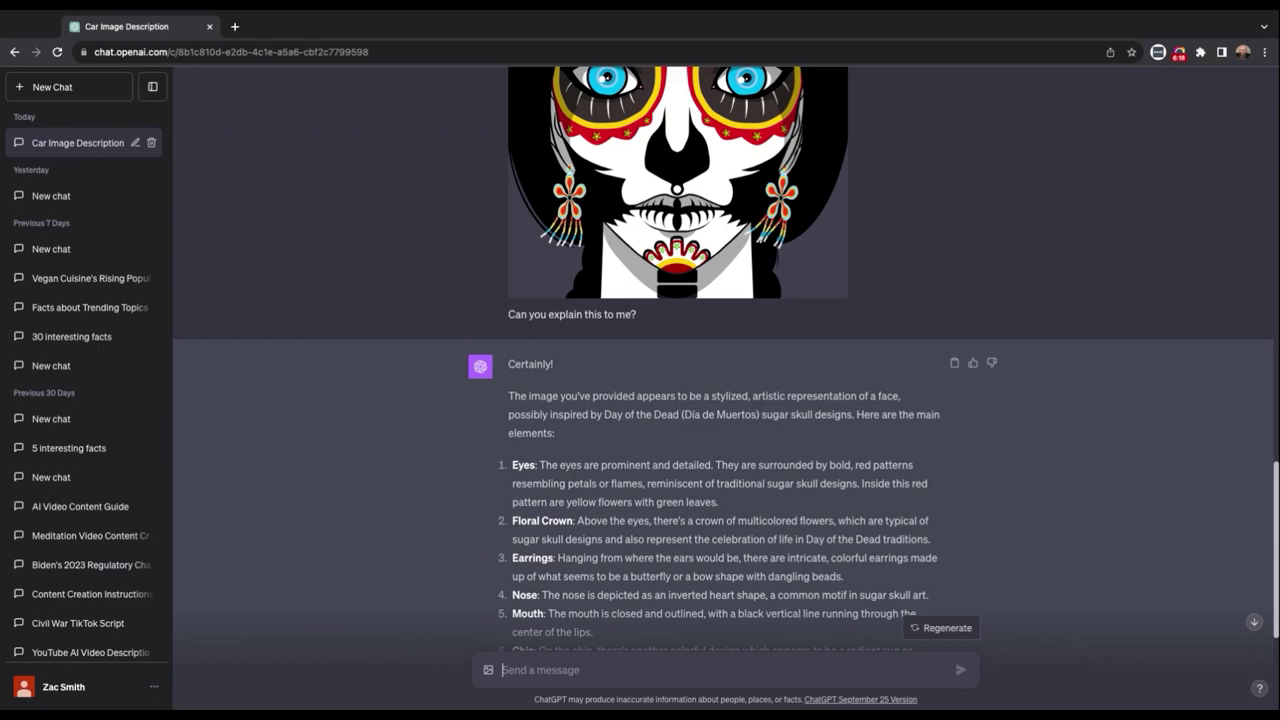
scroll(580, 549, "down", 5)
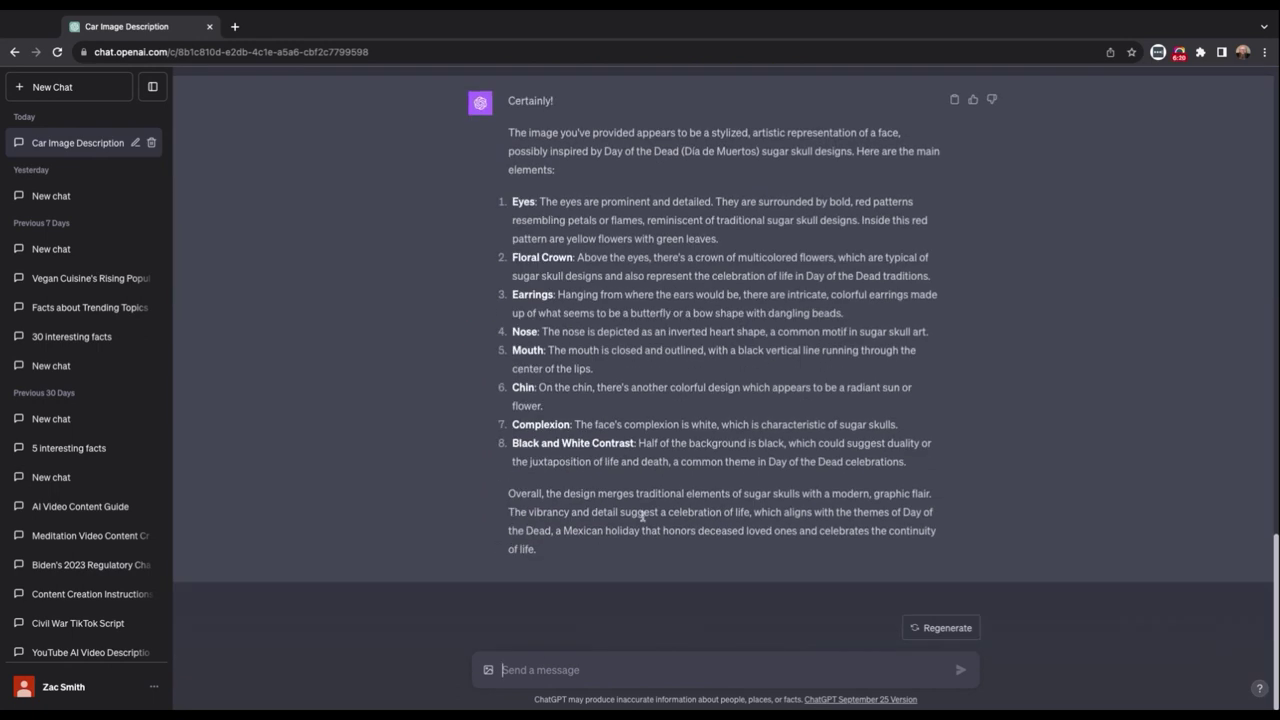